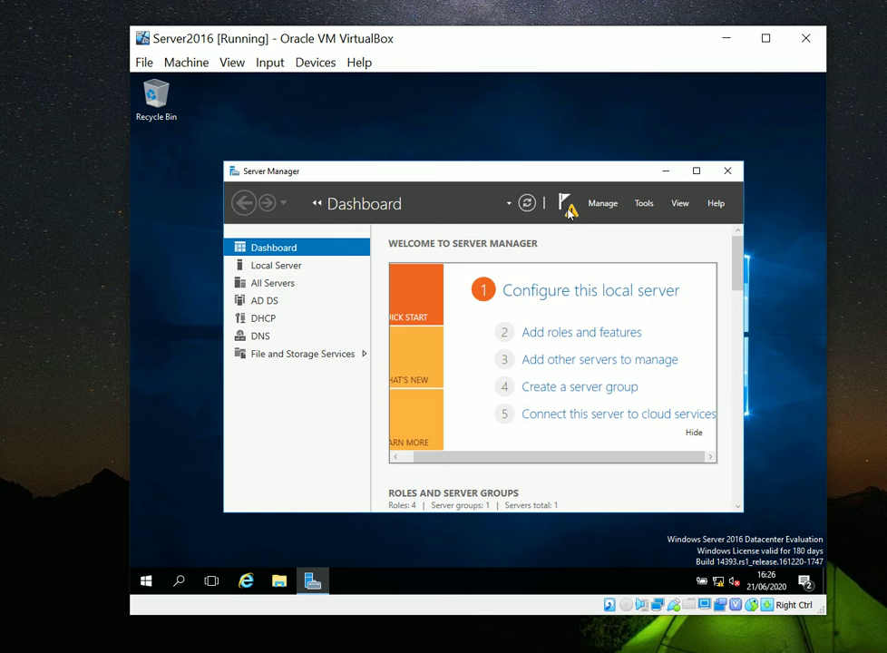
Start promoting this server to a domain controller from the pending Active Directory Domain Services post-deployment notification
left_click(568, 207)
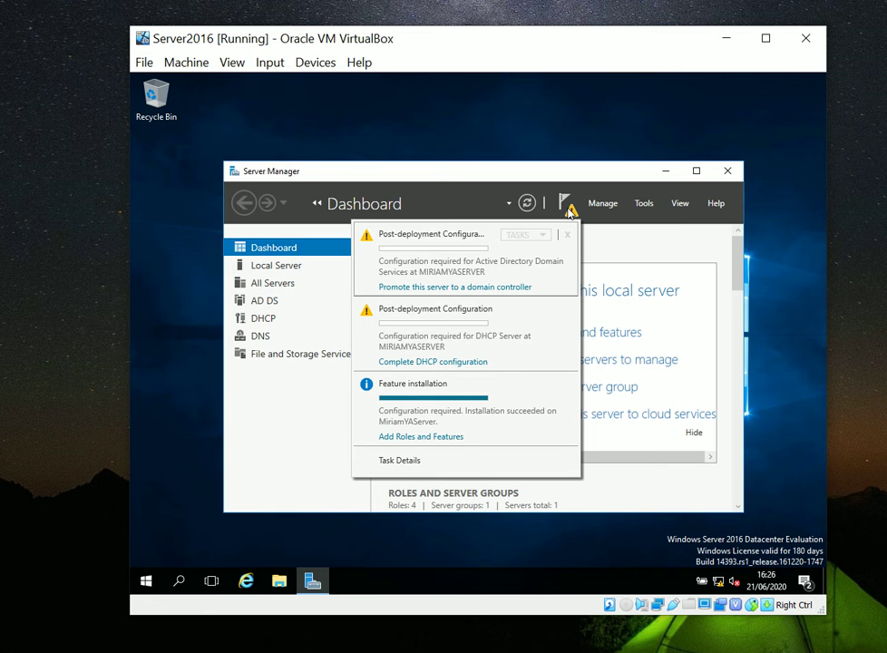
left_click(495, 289)
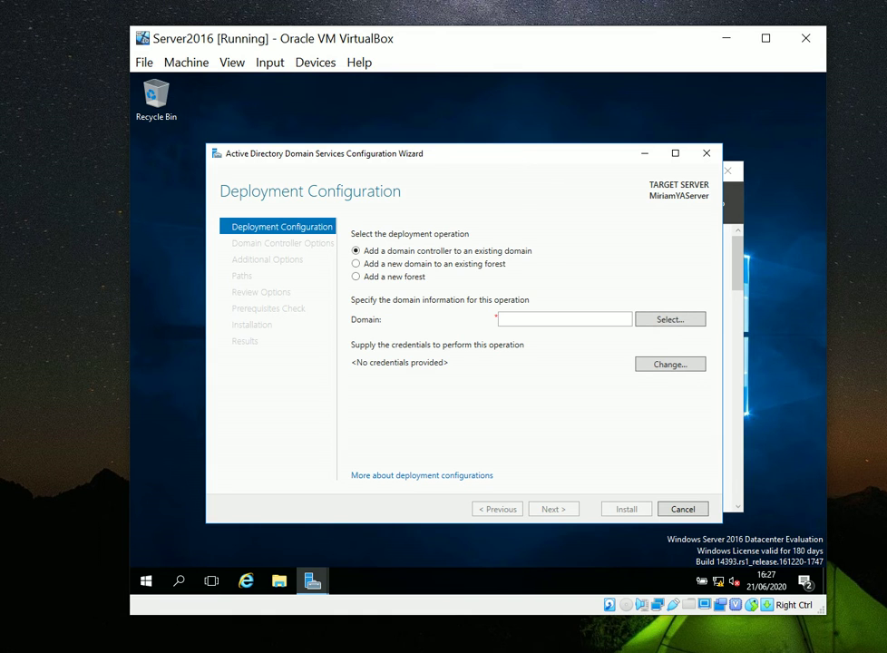
left_click_drag(509, 156, 499, 153)
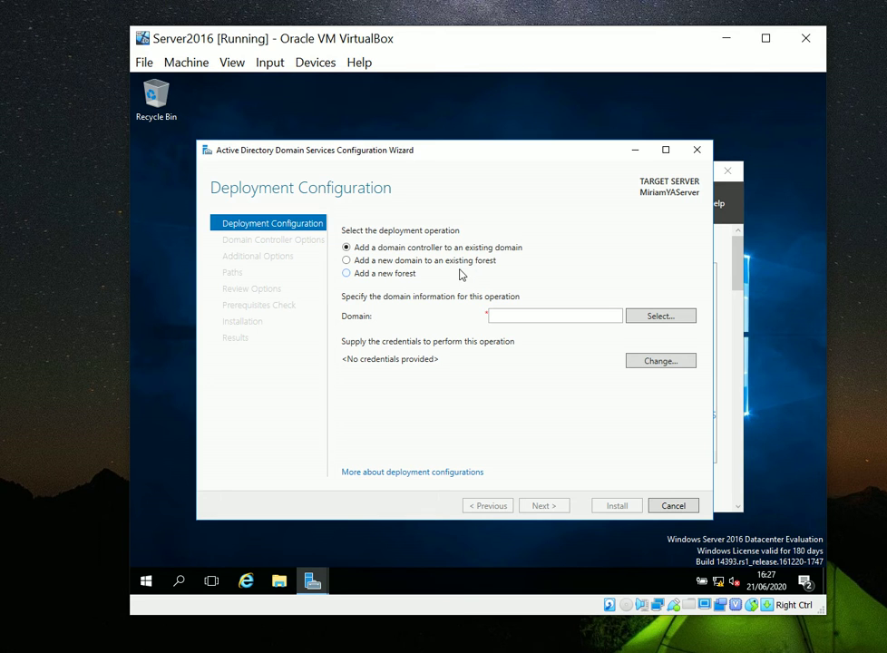
Choose to add a new forest with the root domain name Domain.com and continue to the domain controller options
left_click(378, 276)
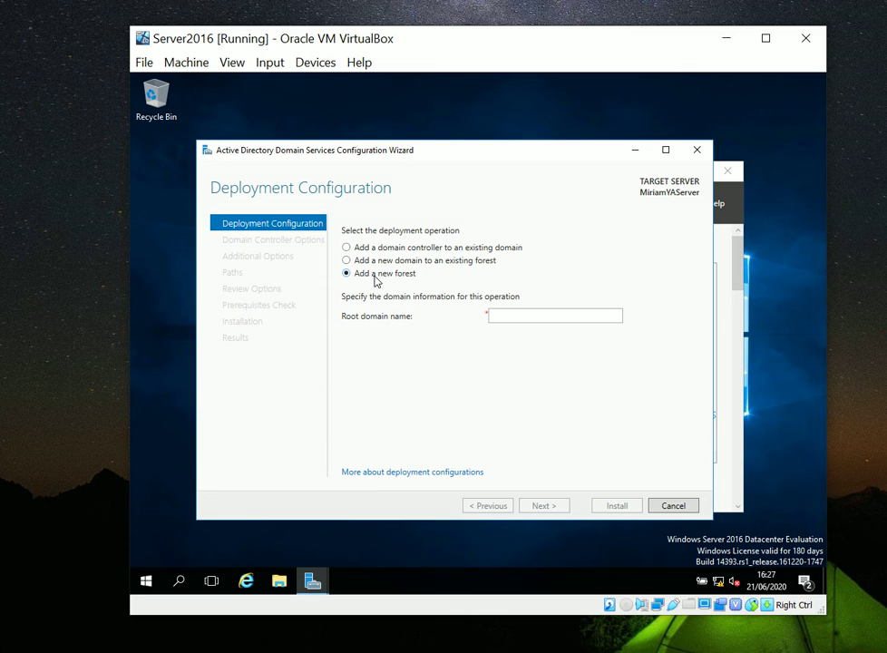
left_click(503, 319)
type("D")
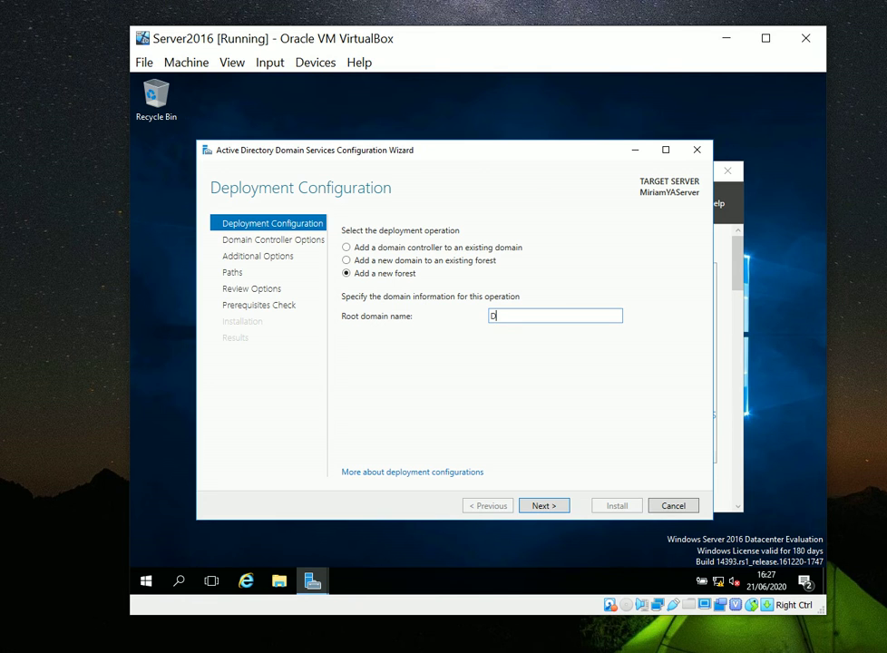
type("omain.com")
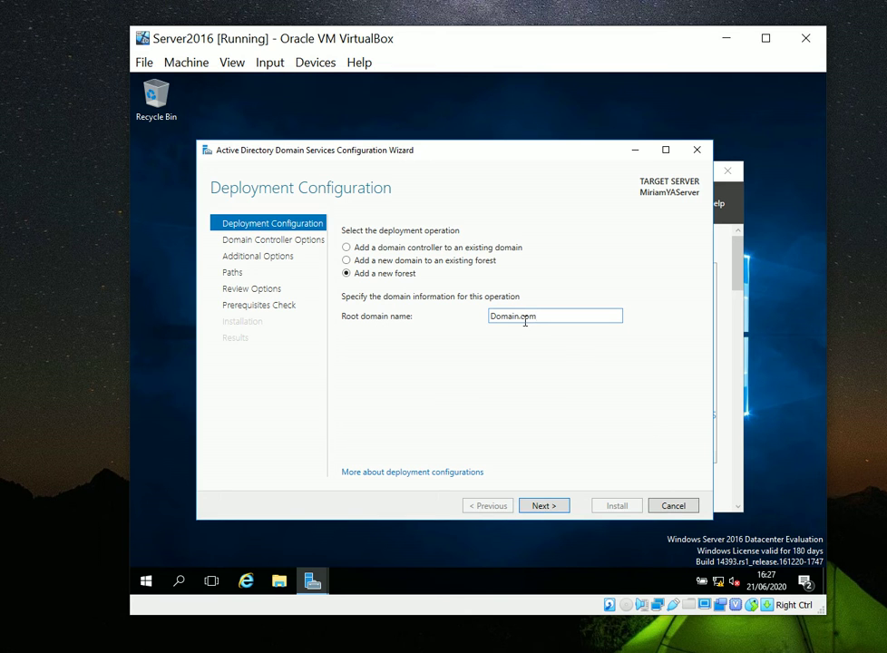
left_click(544, 506)
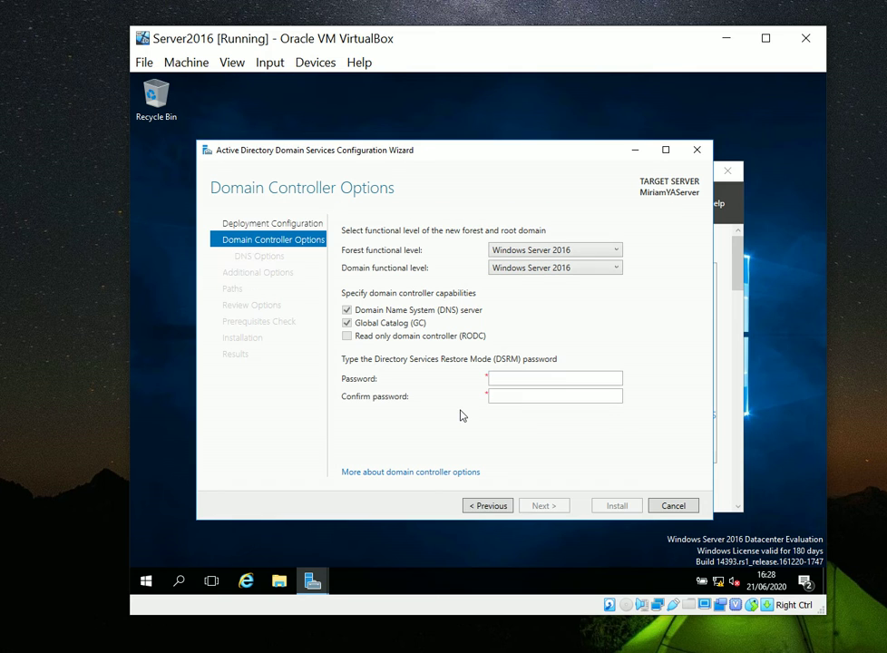
Enter and confirm the Directory Services Restore Mode (DSRM) password, keeping the default functional levels and capabilities, and continue
left_click(514, 382)
type("••••••••")
left_click(556, 396)
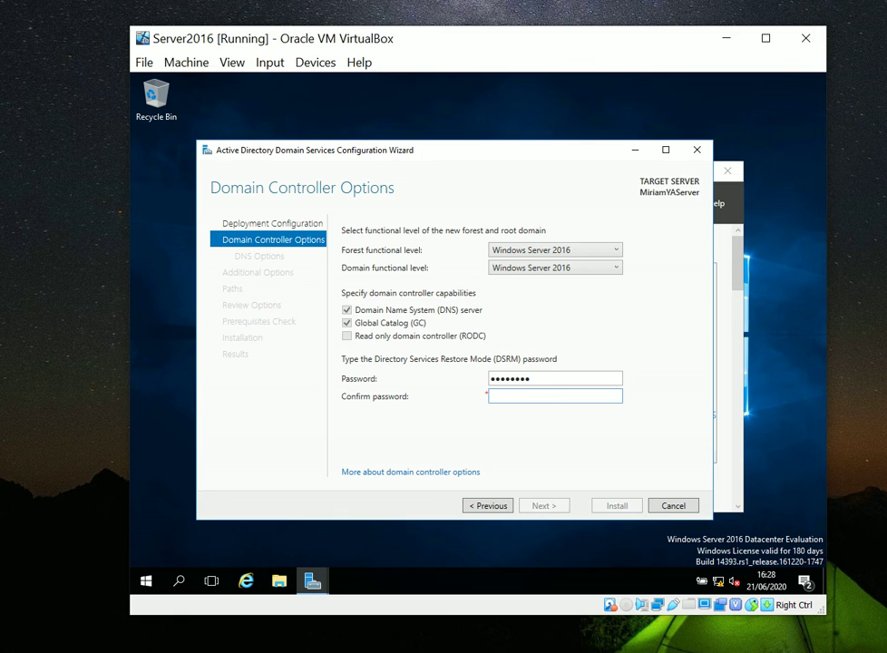
type("••••••••")
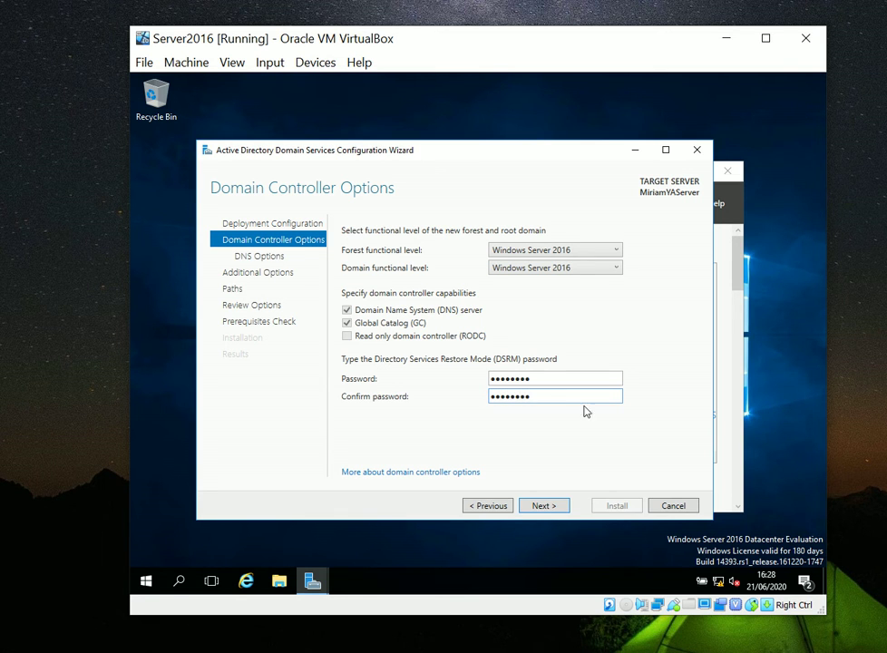
left_click(537, 505)
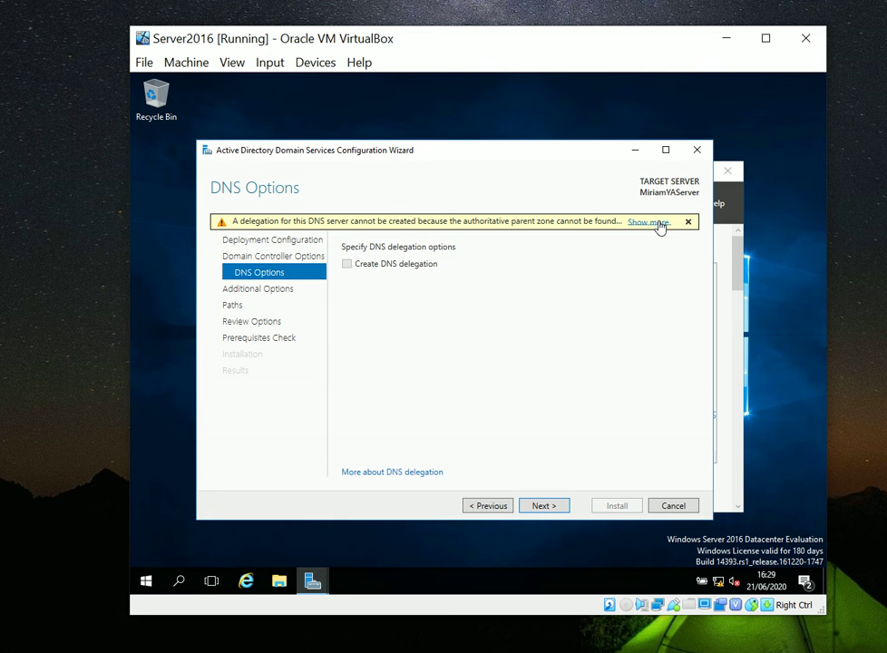
Accept the default DNS options, the NetBIOS domain name DOMAIN, and the default database, log and SYSVOL folders
left_click(544, 505)
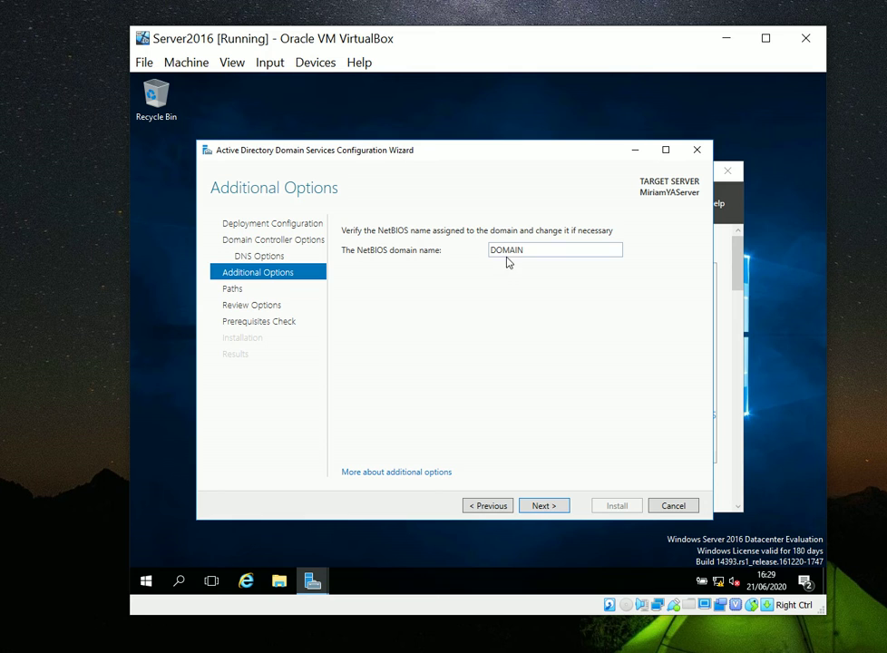
left_click(539, 506)
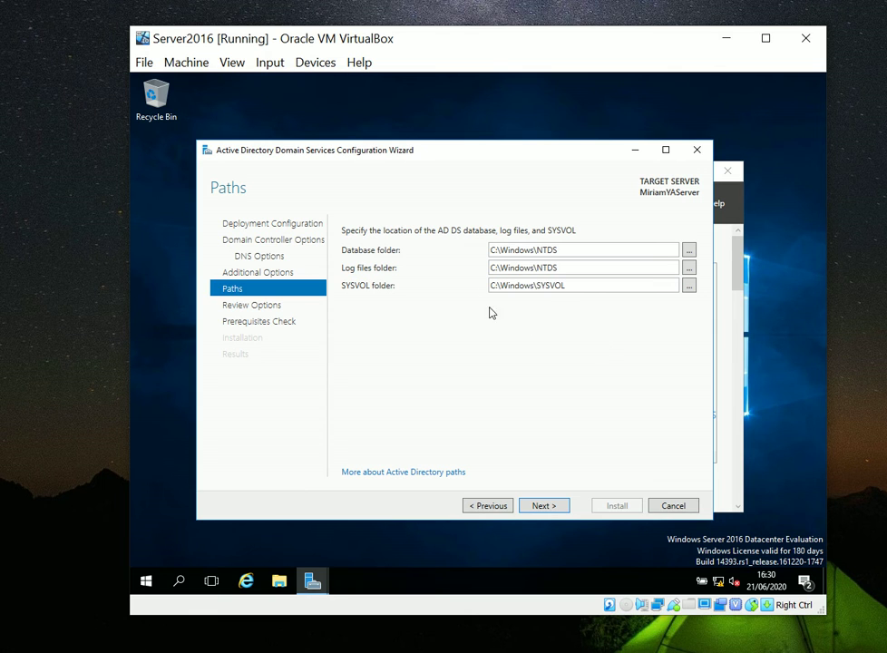
left_click(544, 505)
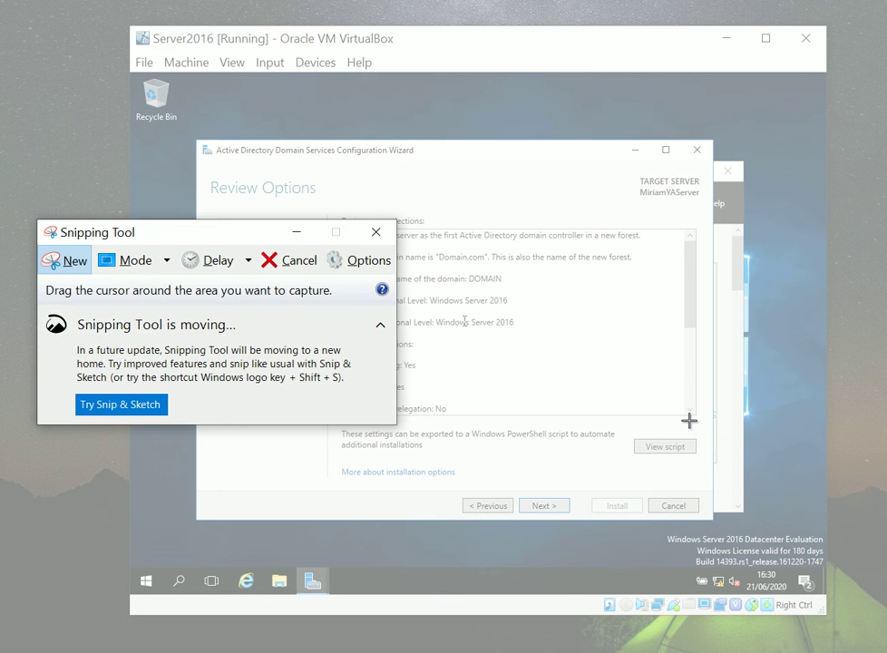
Capture the Review Options page as a rectangular snip with the Snipping Tool and minimize the snip window
left_click_drag(689, 420, 202, 166)
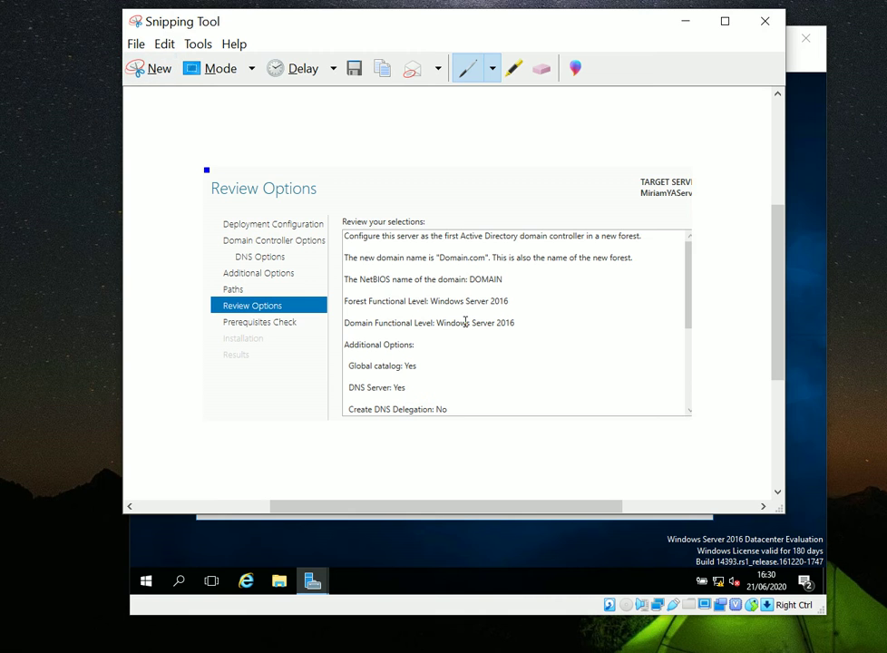
left_click(685, 21)
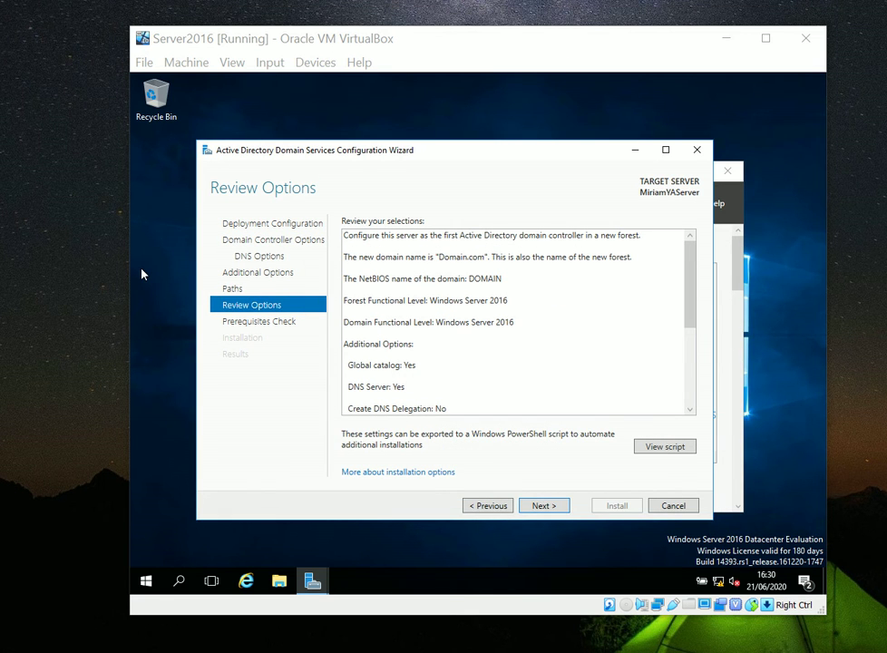
Read through the full list of review selections and proceed to the prerequisites check
left_click(677, 323)
scroll(683, 350, "down", 2)
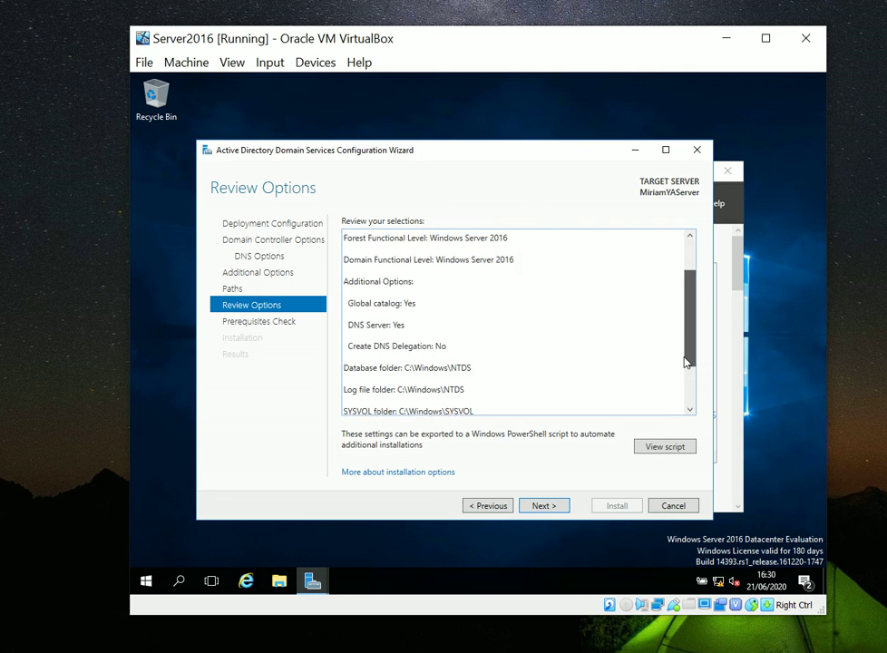
left_click_drag(682, 377, 670, 323)
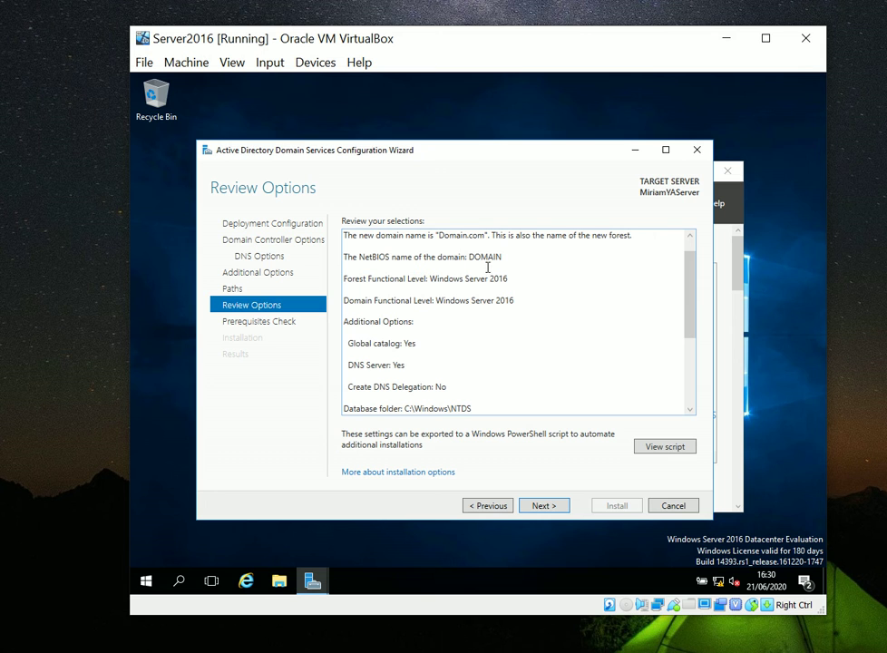
left_click_drag(689, 301, 683, 377)
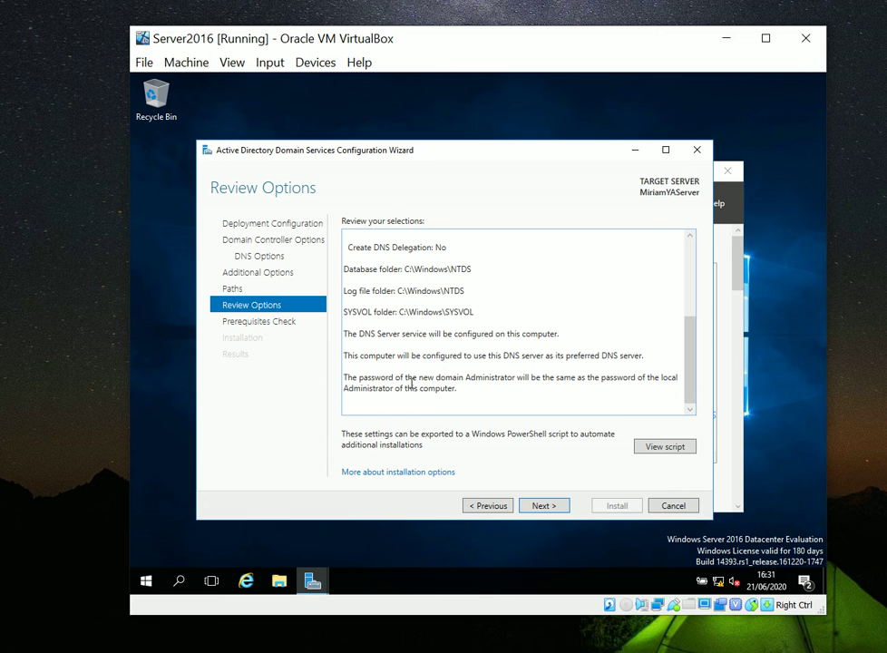
left_click(550, 506)
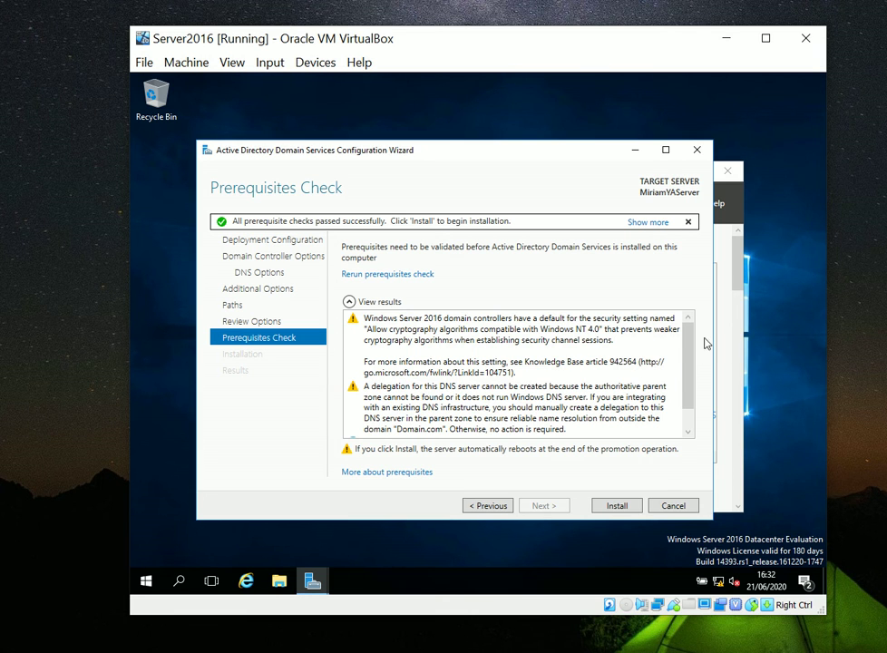
Review the prerequisites check results, install the domain controller configuration, and dismiss the sign-out notice for the restart
left_click_drag(687, 348, 684, 405)
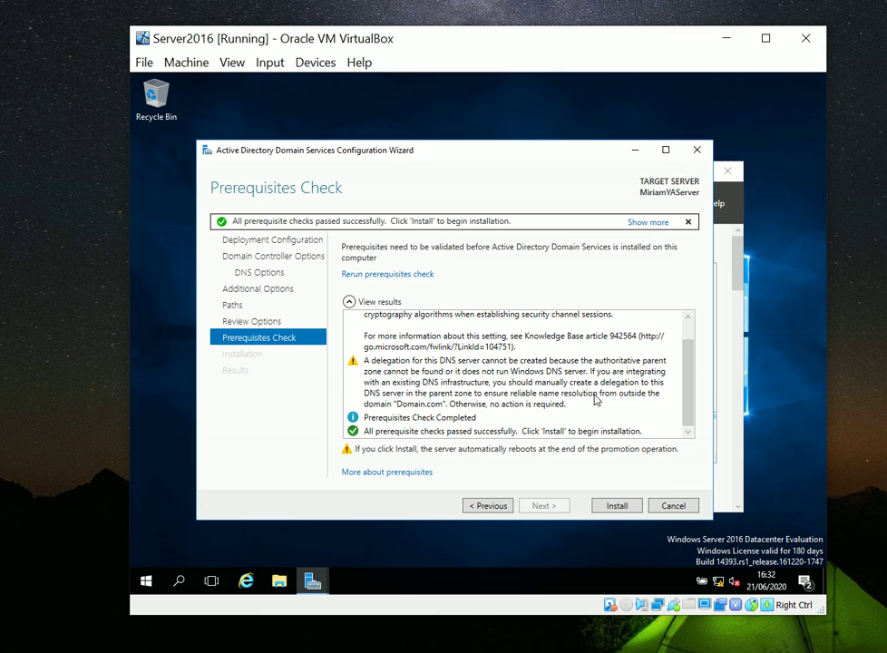
left_click(372, 418)
left_click(389, 431)
left_click(395, 420)
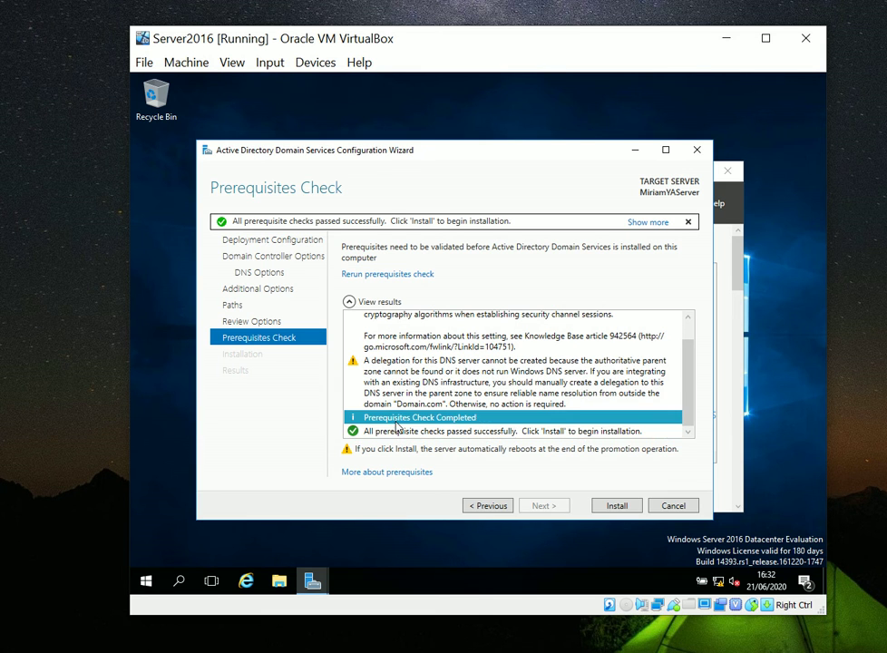
left_click(395, 433)
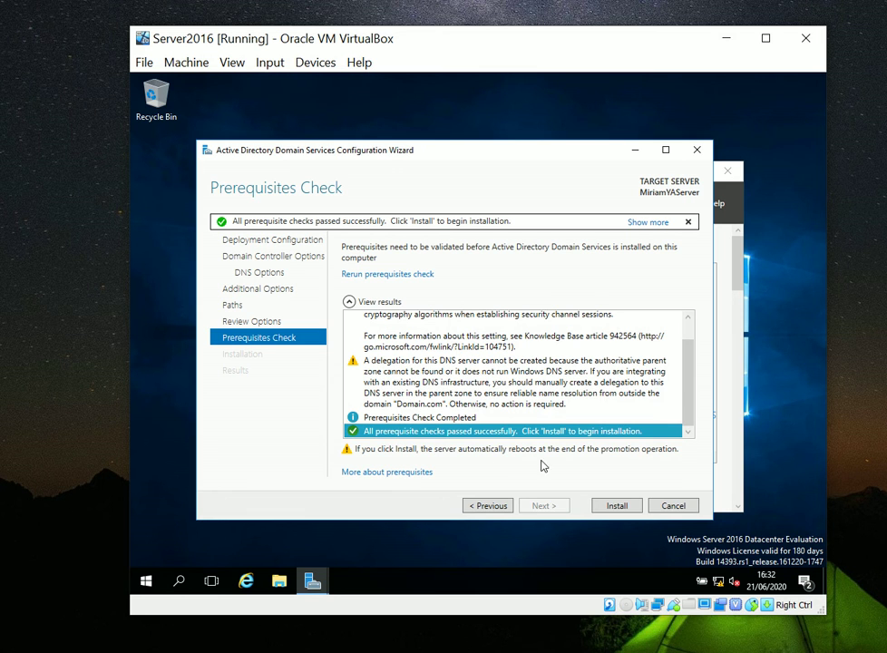
left_click(614, 507)
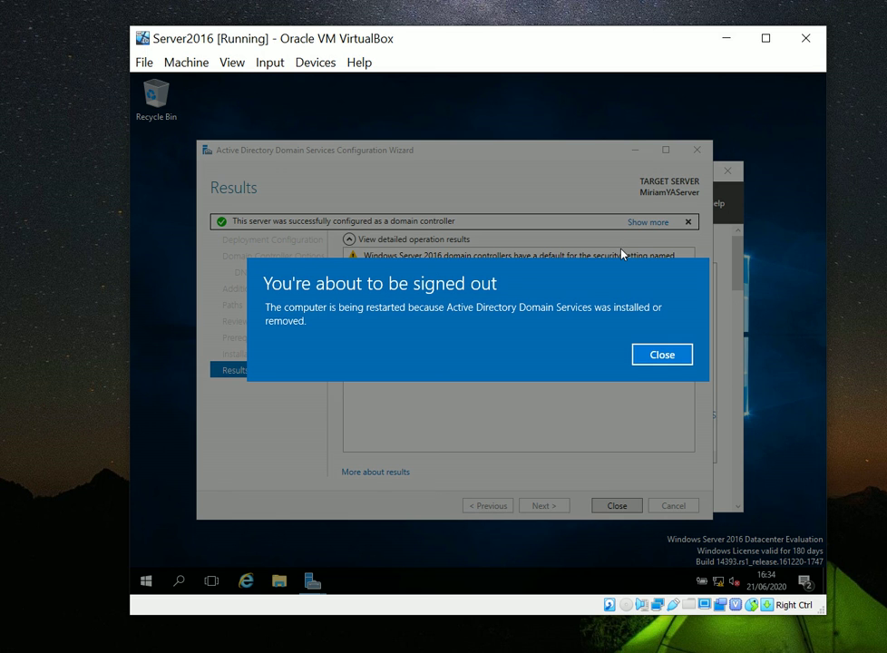
left_click(663, 354)
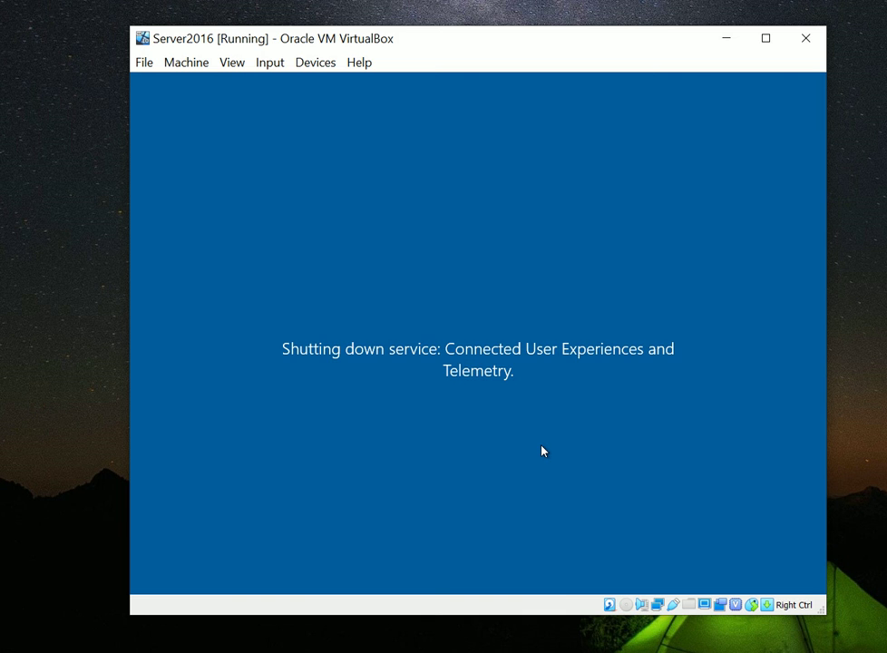